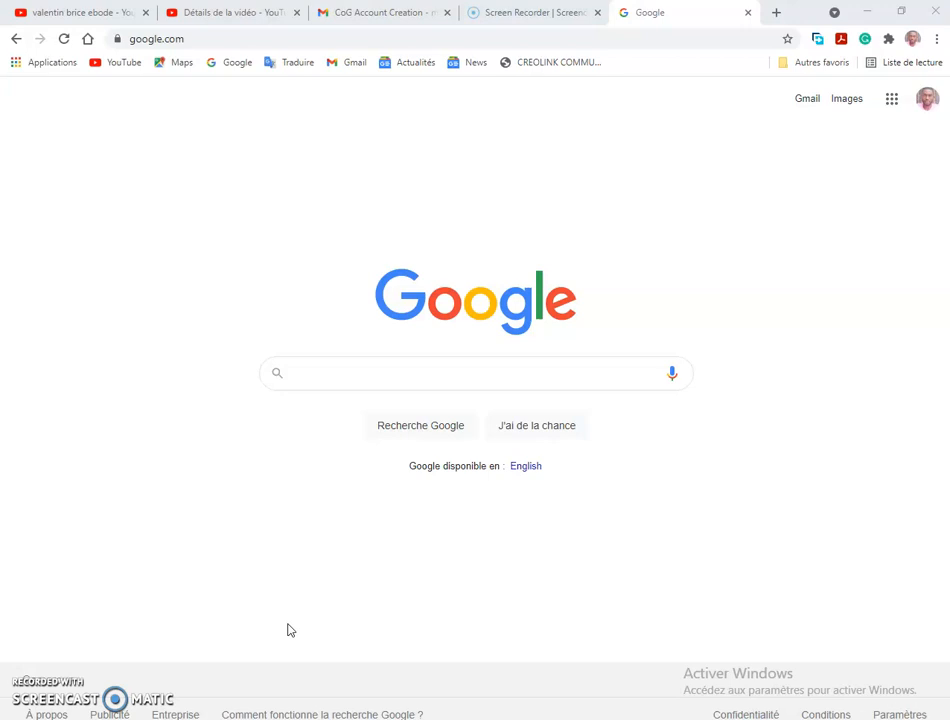
Search Google for "earth system grid federation (esgf)", open the ESGF-LLNL home page and dismiss the translation prompt
click(340, 374)
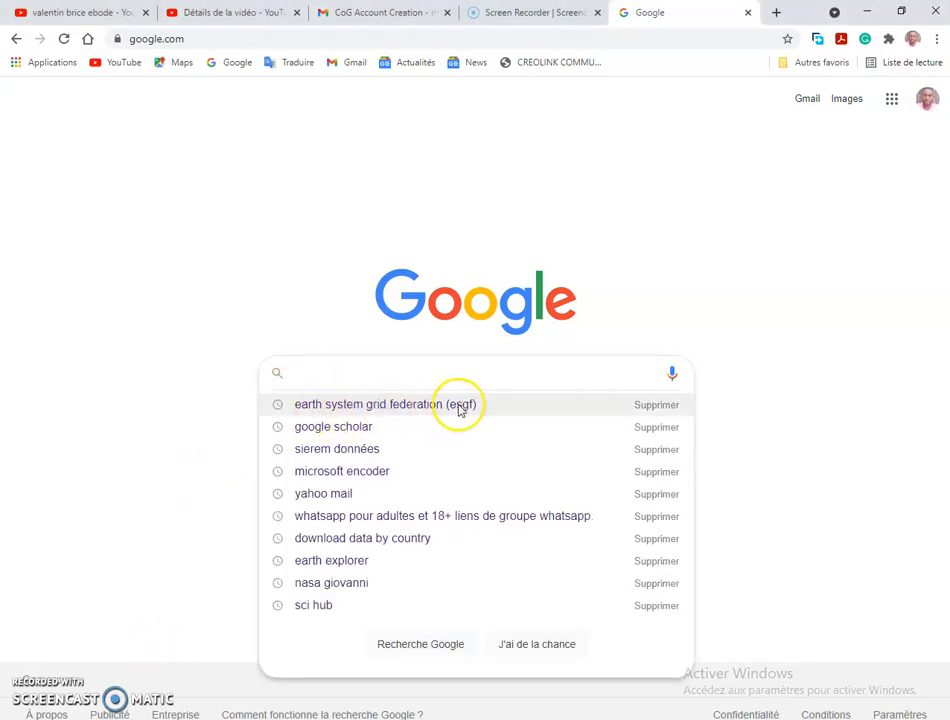
click(419, 405)
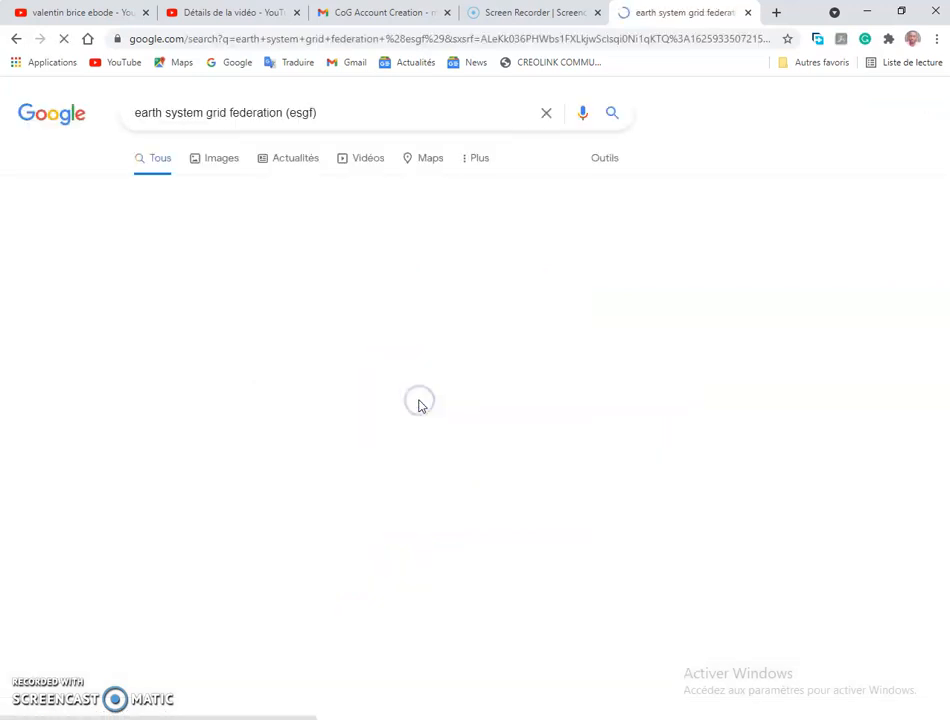
click(229, 352)
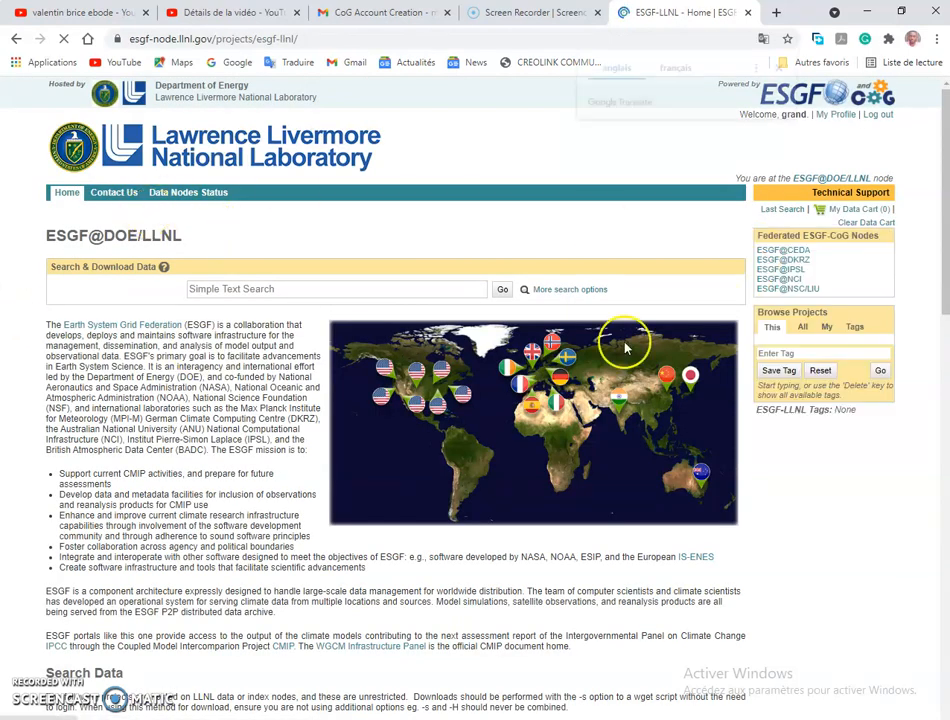
click(782, 64)
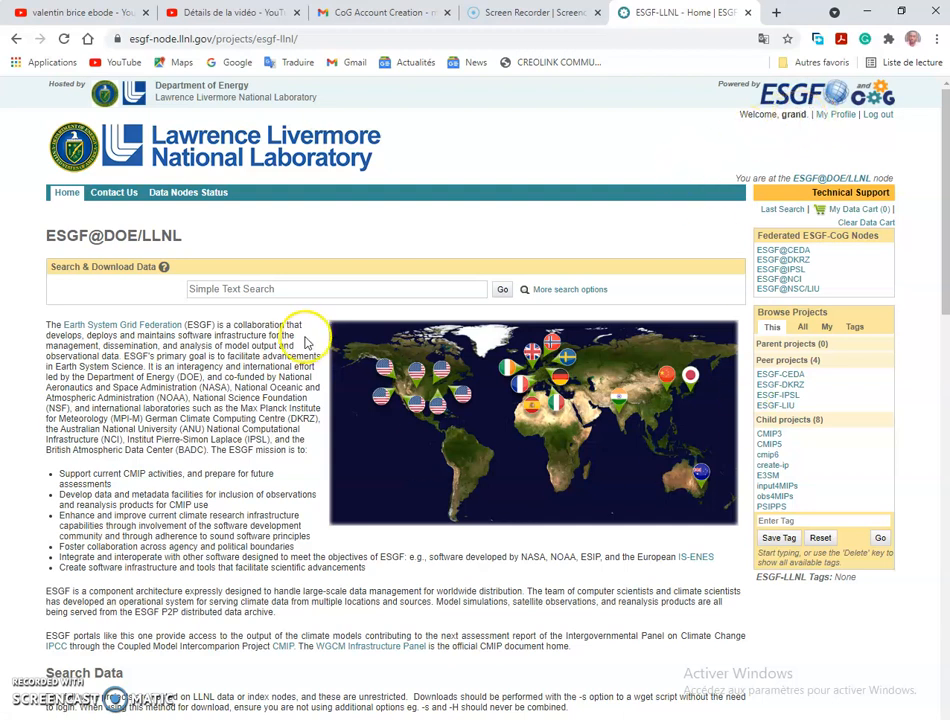
Search the ESGF data catalogue for AFR-44
click(226, 290)
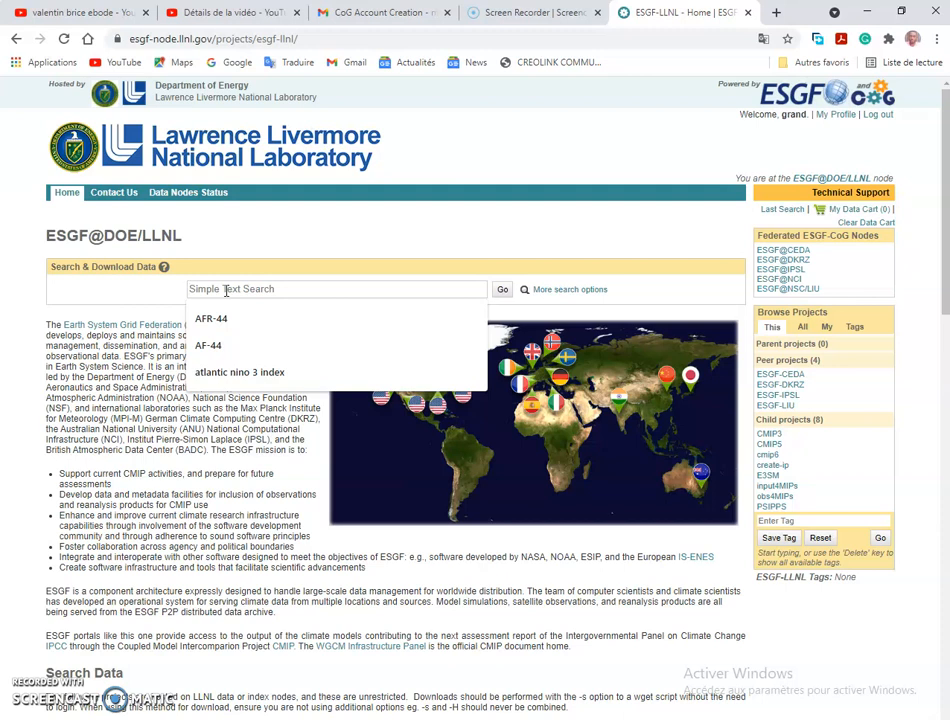
click(228, 318)
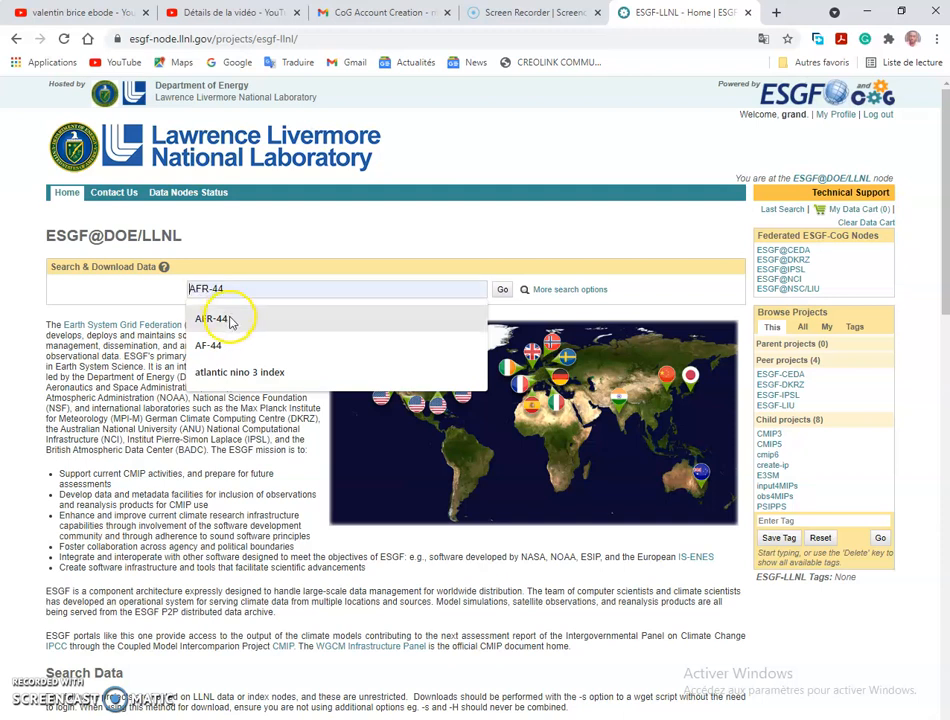
click(504, 290)
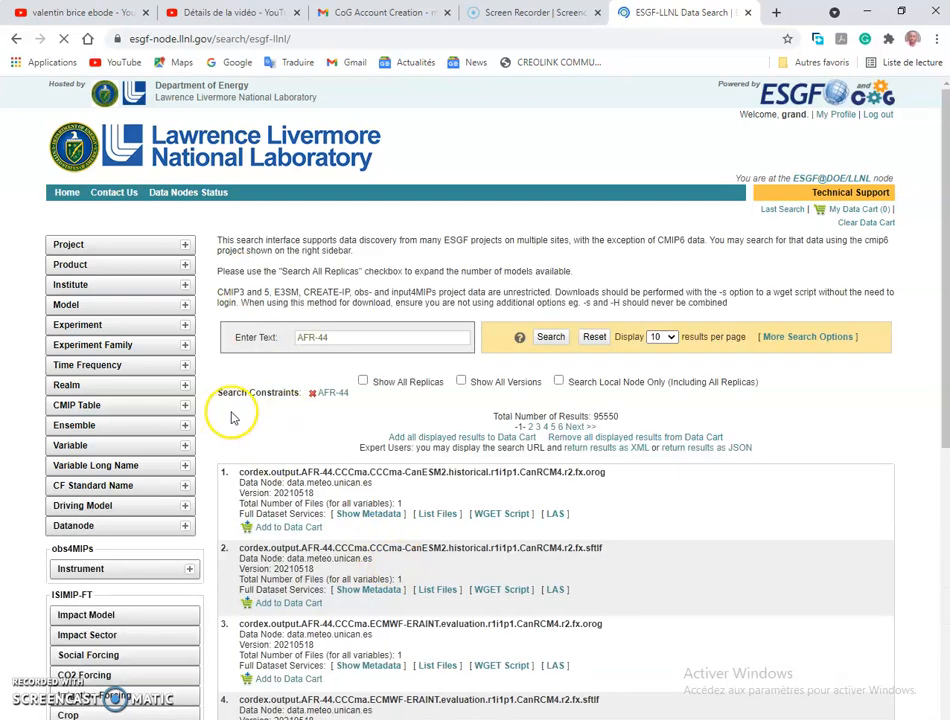
Filter the AFR-44 results by the CORDEX project and the CCCma-CanESM2 driving model
click(185, 244)
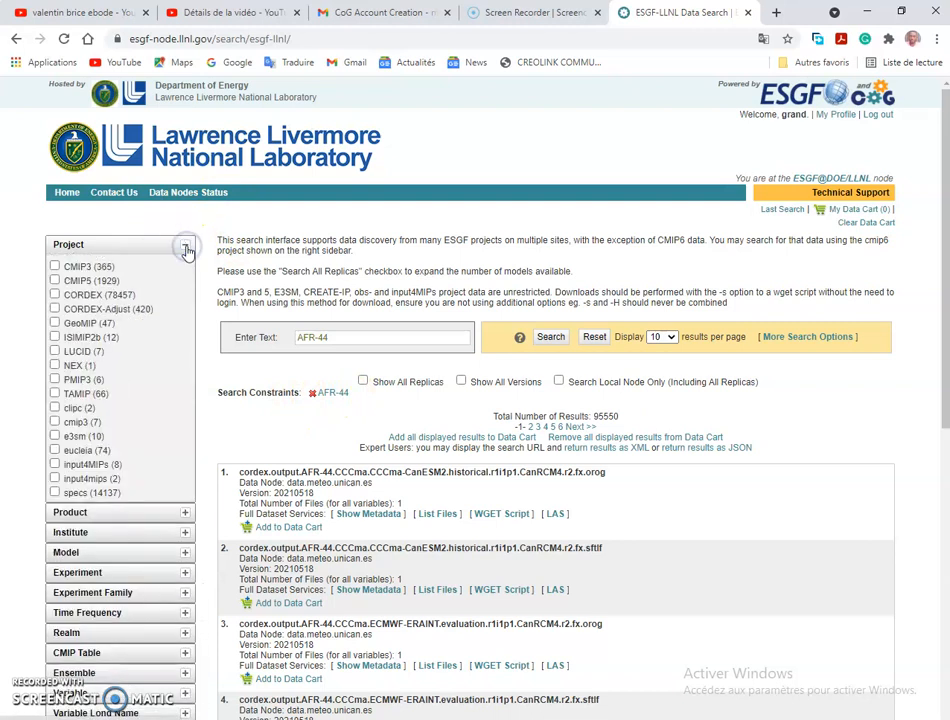
click(56, 294)
click(186, 246)
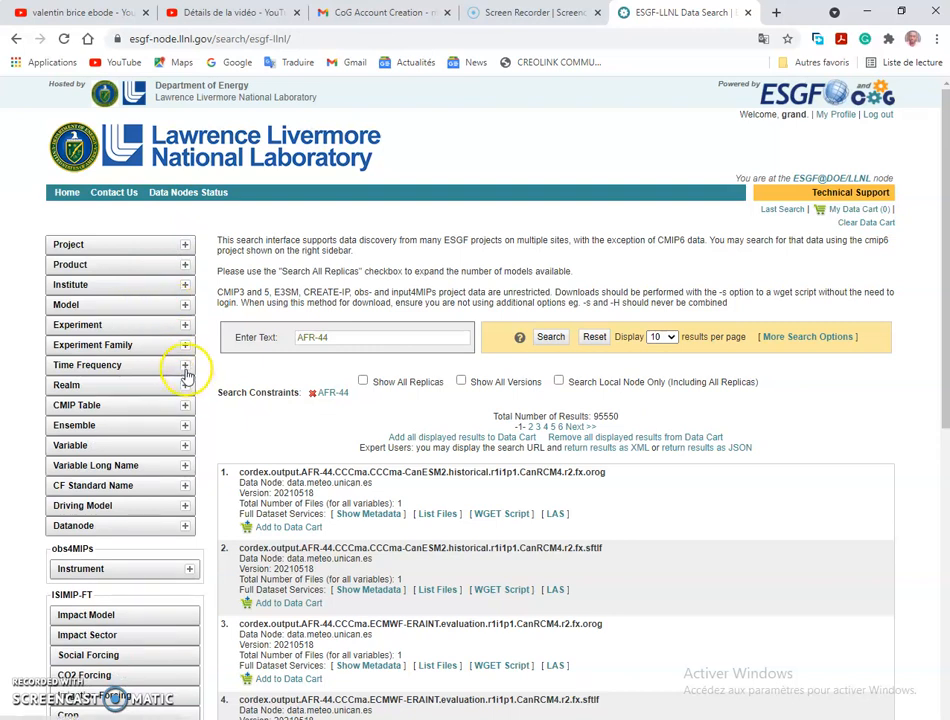
click(185, 508)
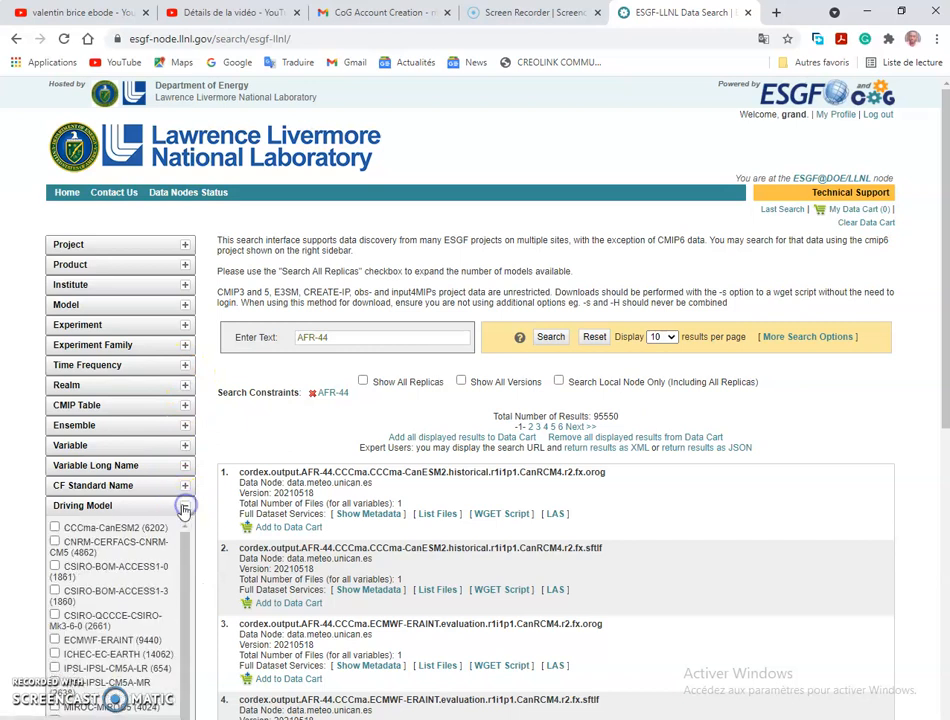
click(55, 527)
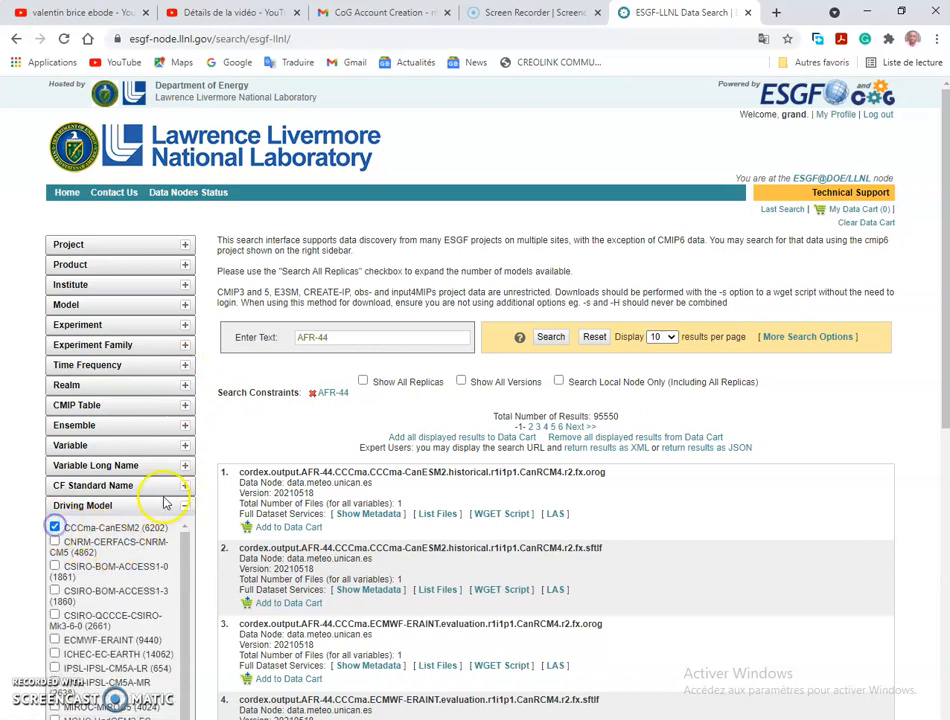
click(185, 506)
click(551, 338)
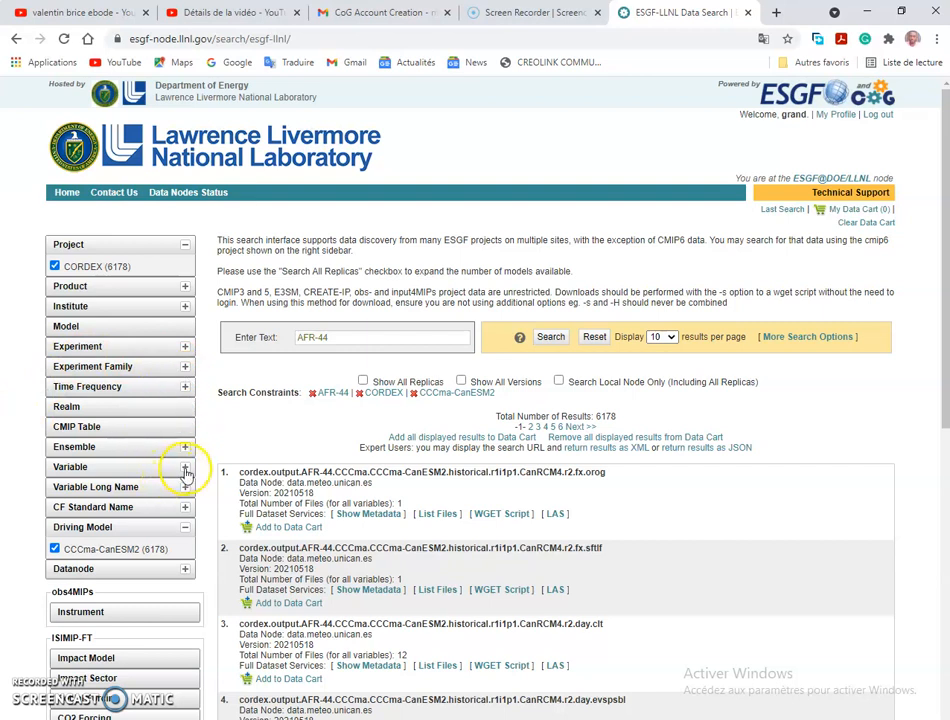
Narrow the results to the day time frequency and the rcp45 experiment, and rerun the search
click(185, 389)
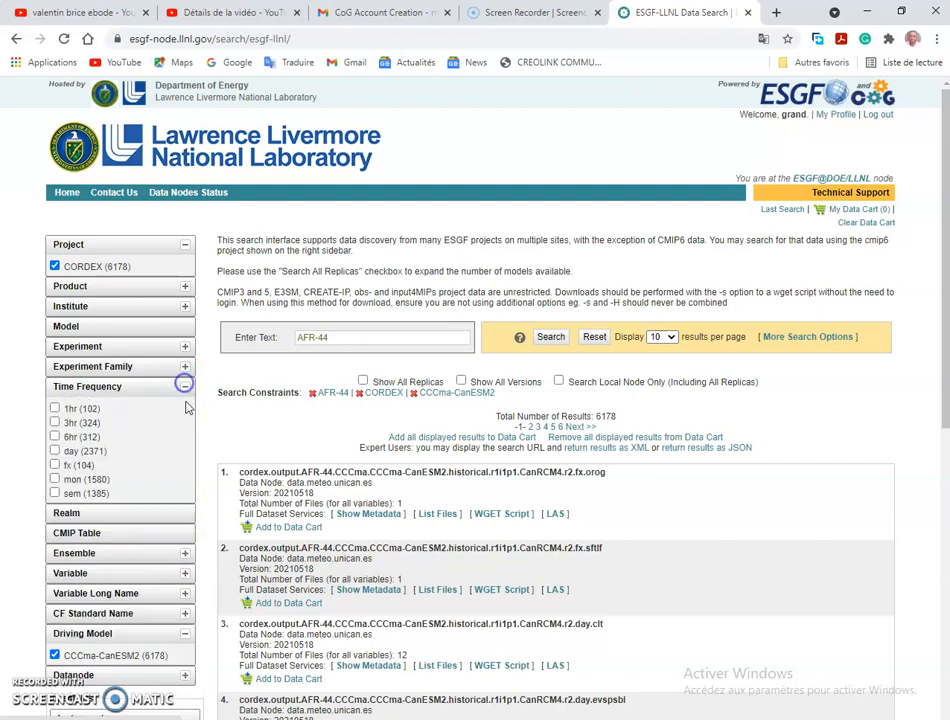
click(55, 451)
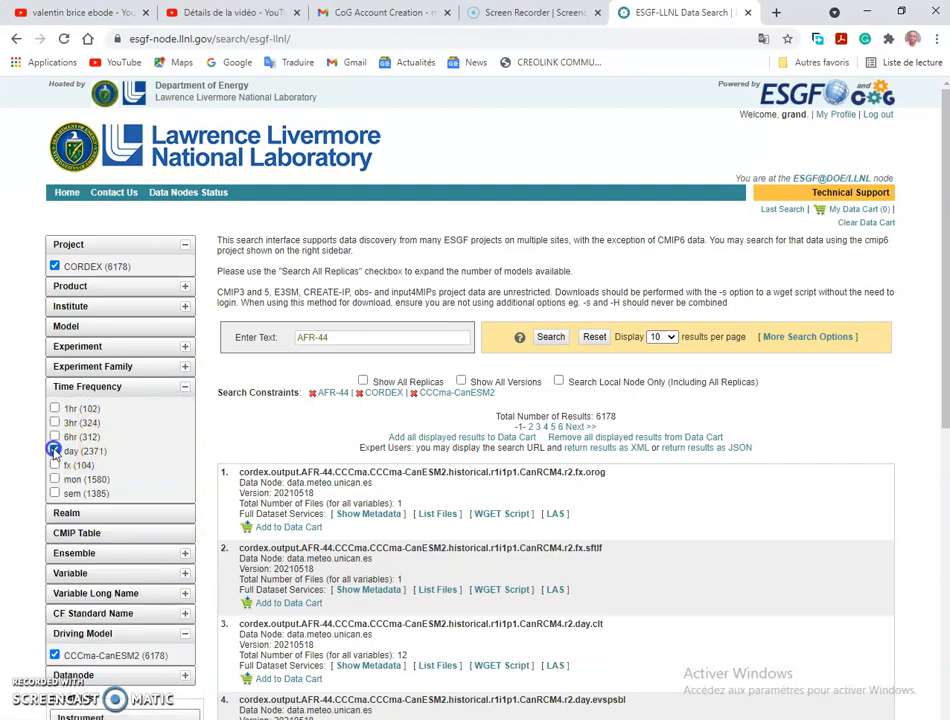
click(185, 389)
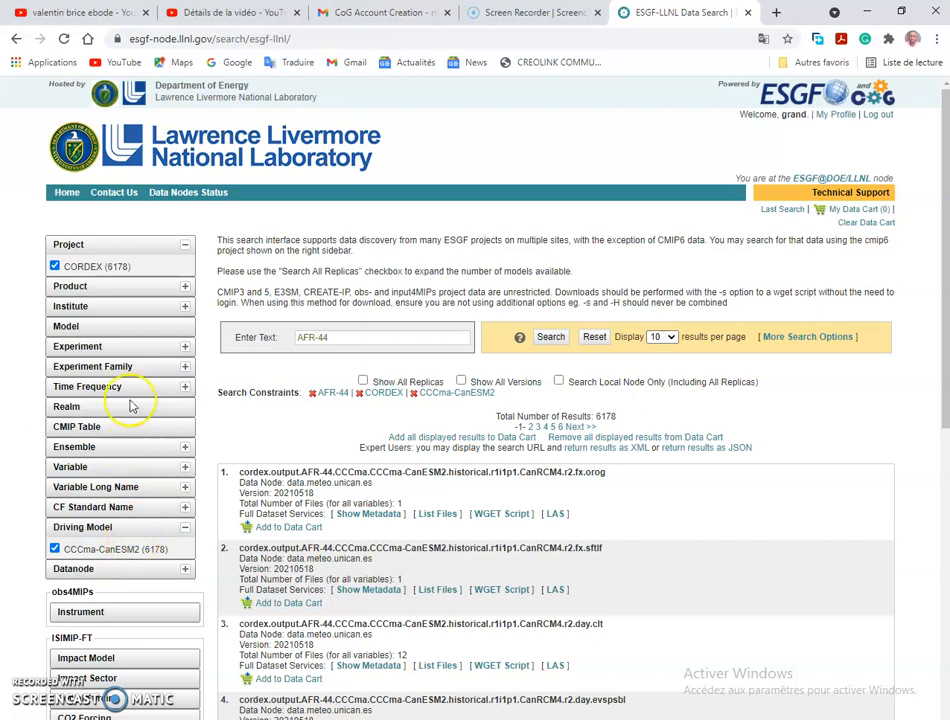
click(185, 347)
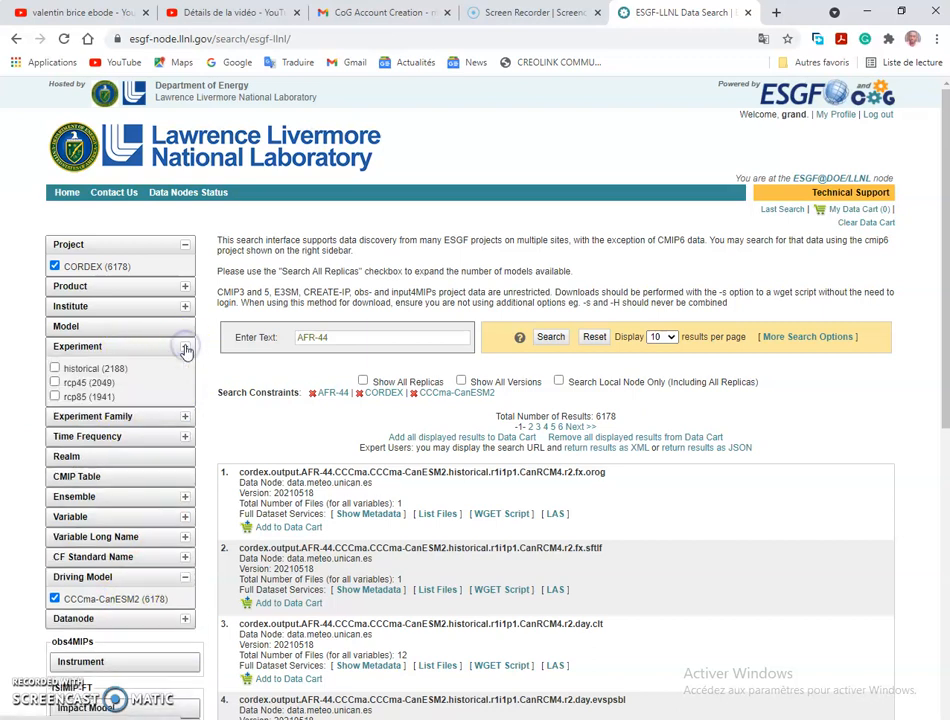
click(55, 383)
click(185, 346)
click(184, 348)
click(55, 397)
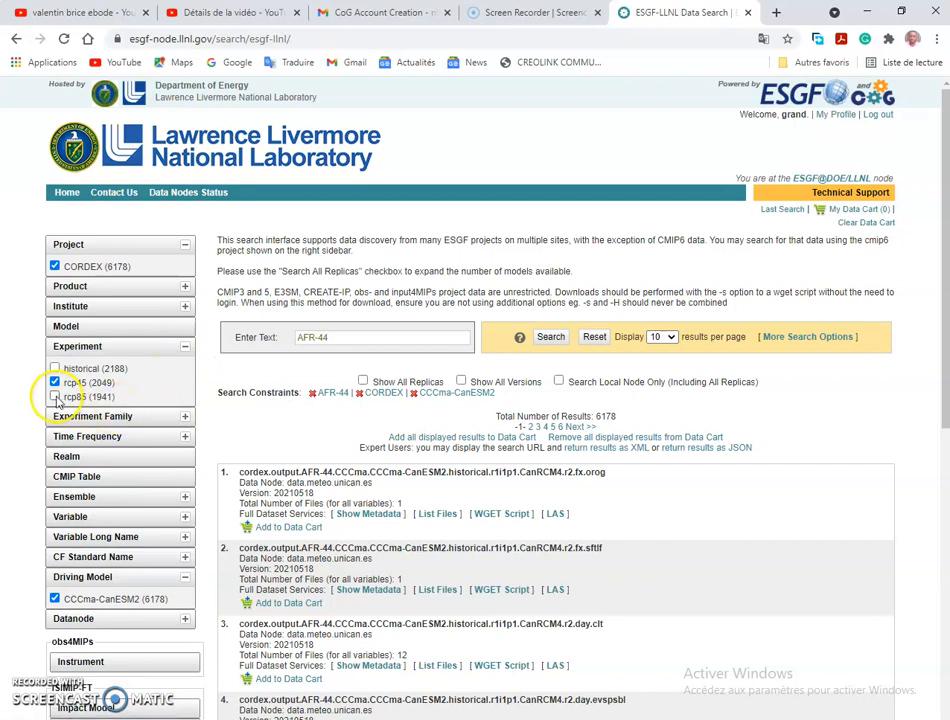
click(185, 346)
click(550, 337)
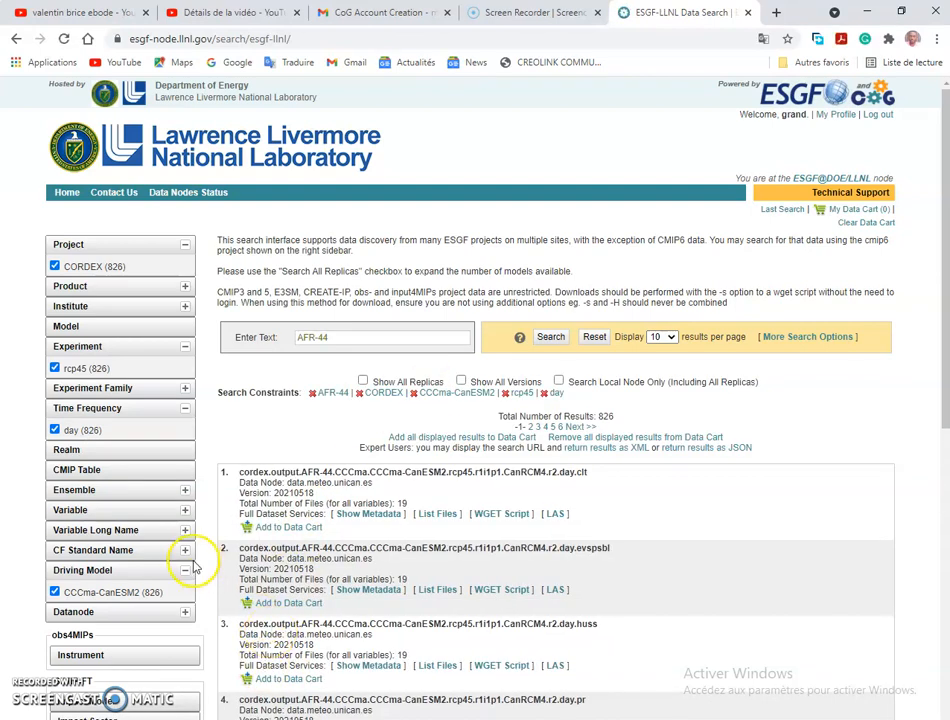
Restrict the results to the variables pr, tasmax and tsmax, and rerun the search
scroll(180, 562, down, 3)
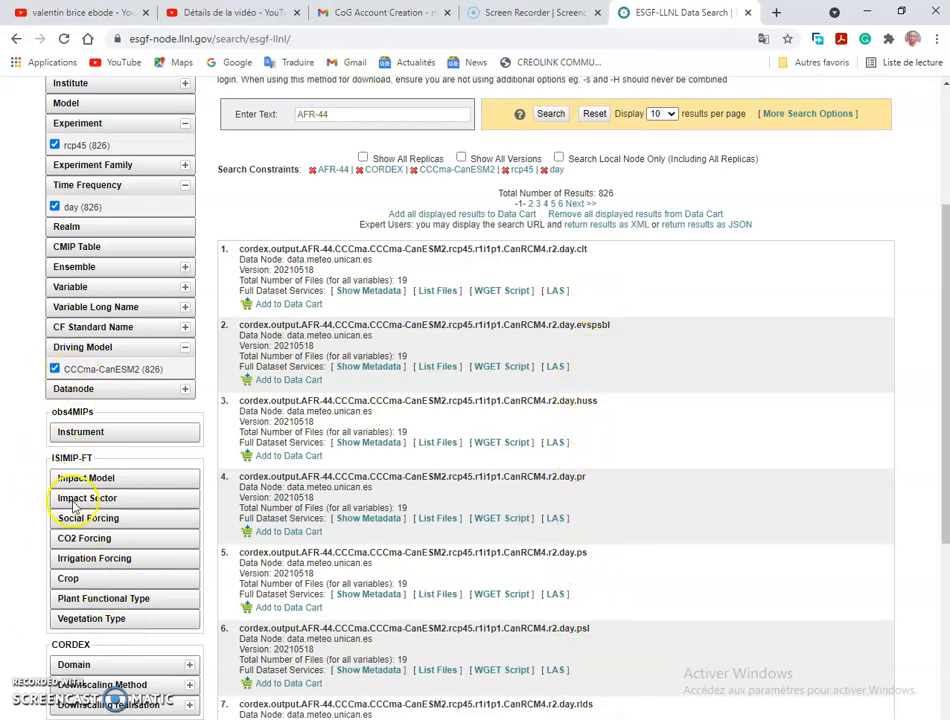
scroll(163, 519, down, 1)
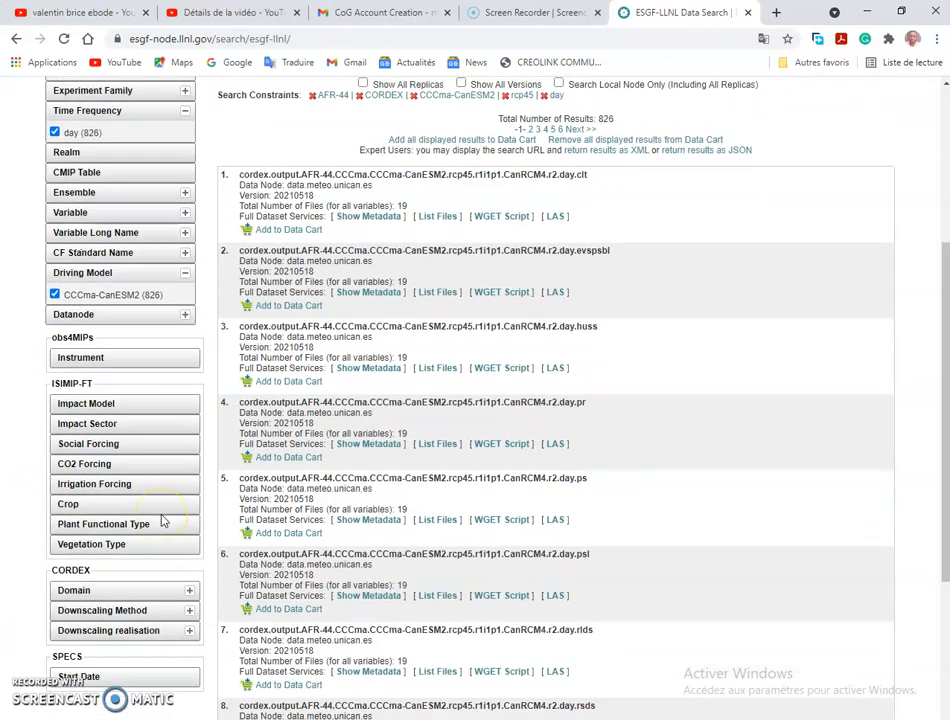
scroll(163, 497, up, 2)
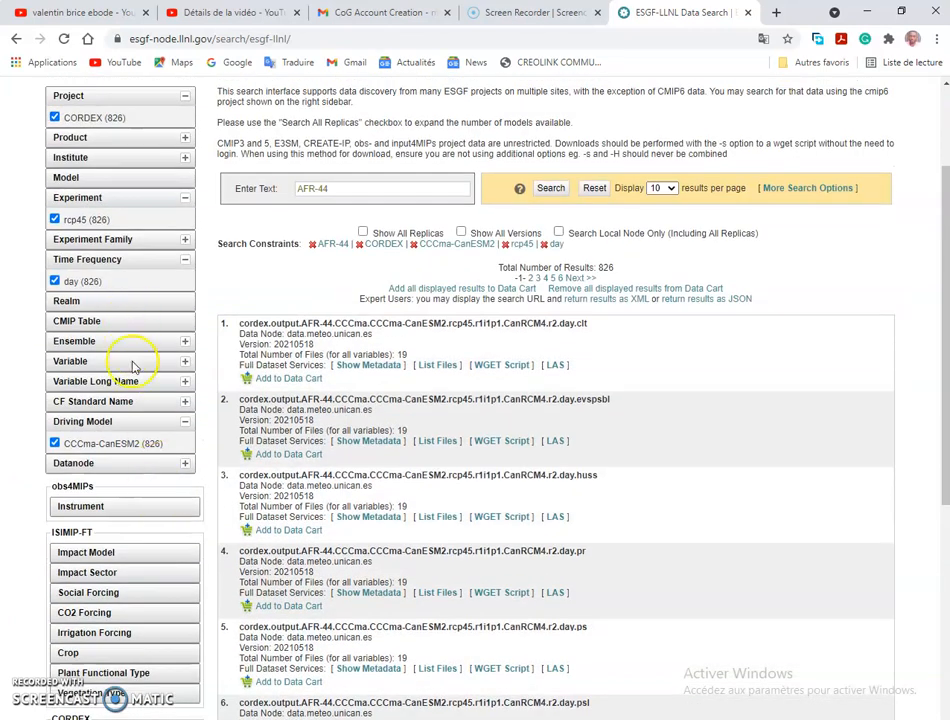
click(185, 363)
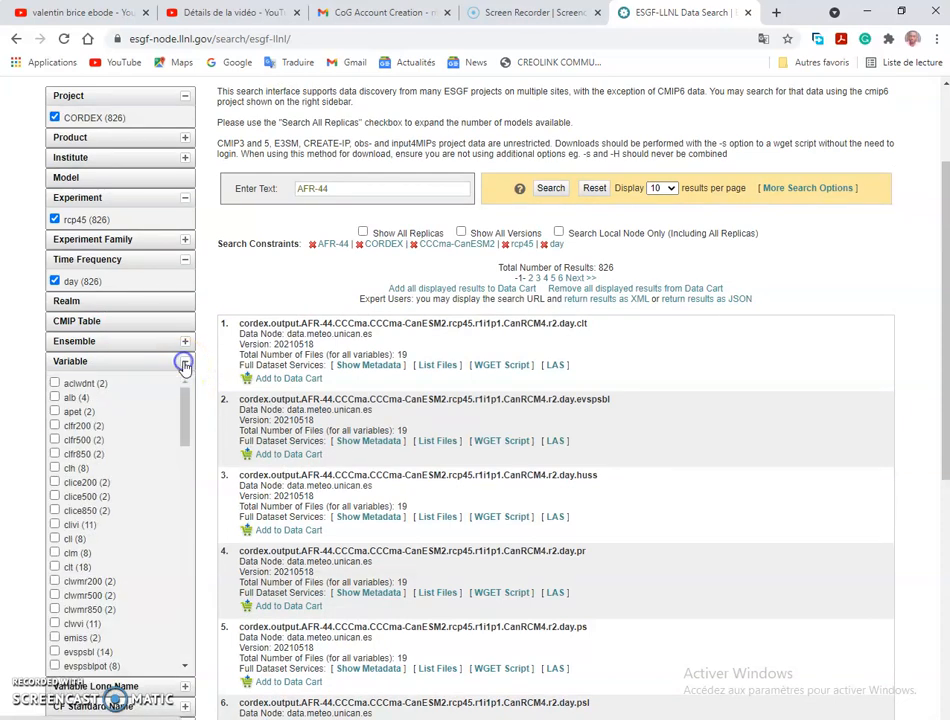
drag(184, 481, 191, 594)
click(55, 519)
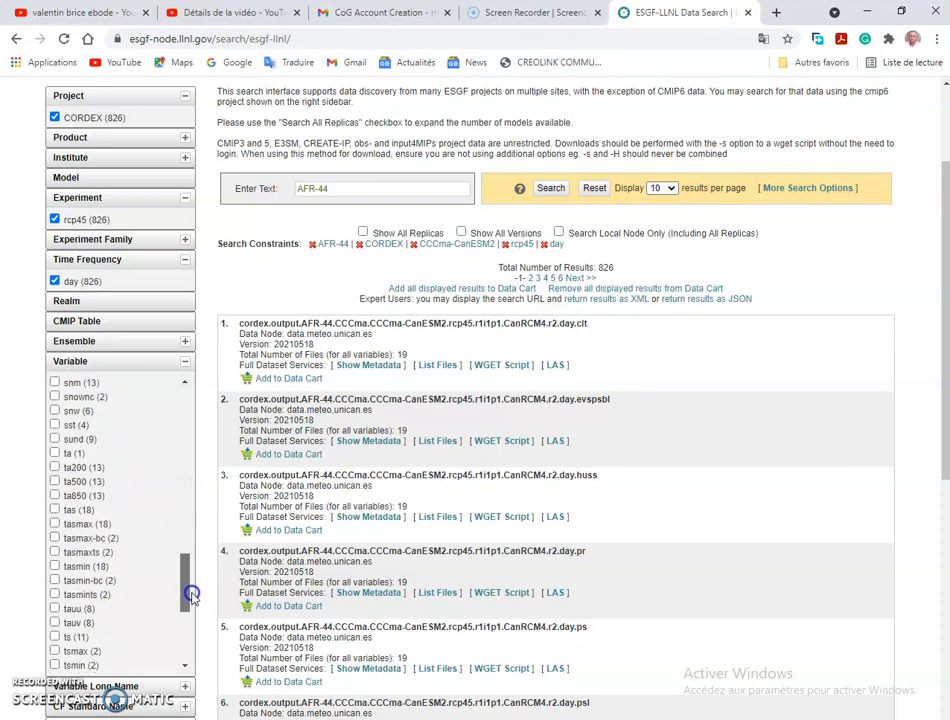
click(55, 523)
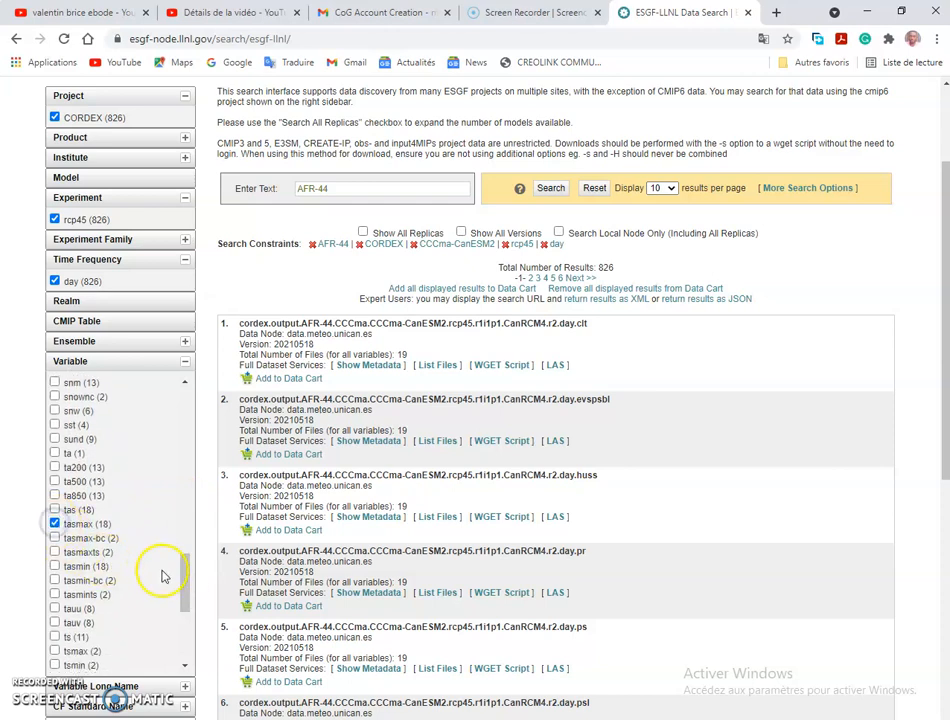
drag(184, 580, 184, 598)
click(53, 561)
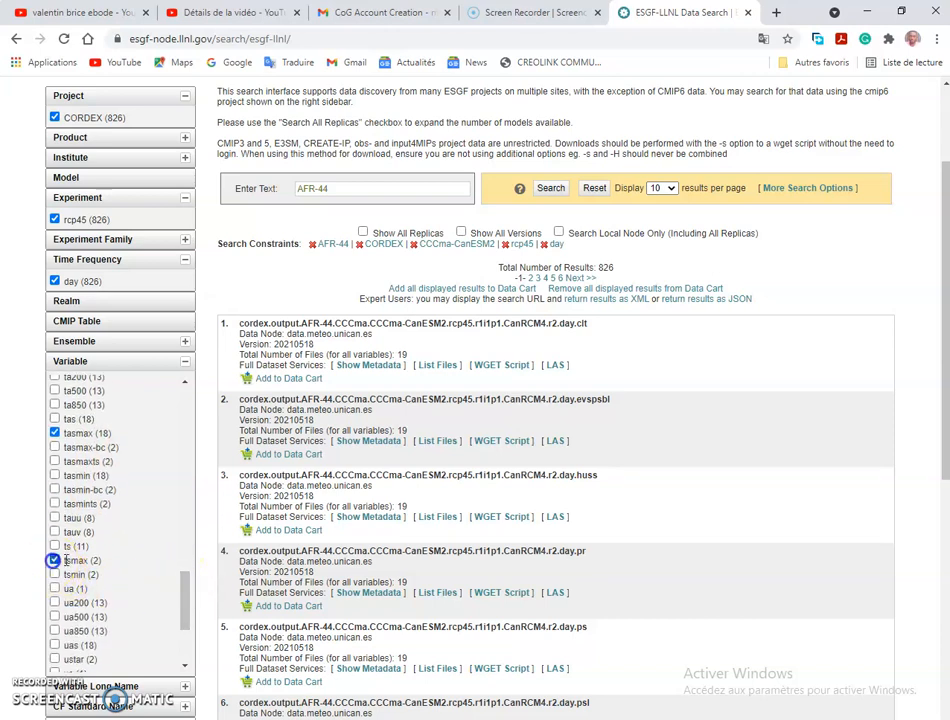
click(551, 188)
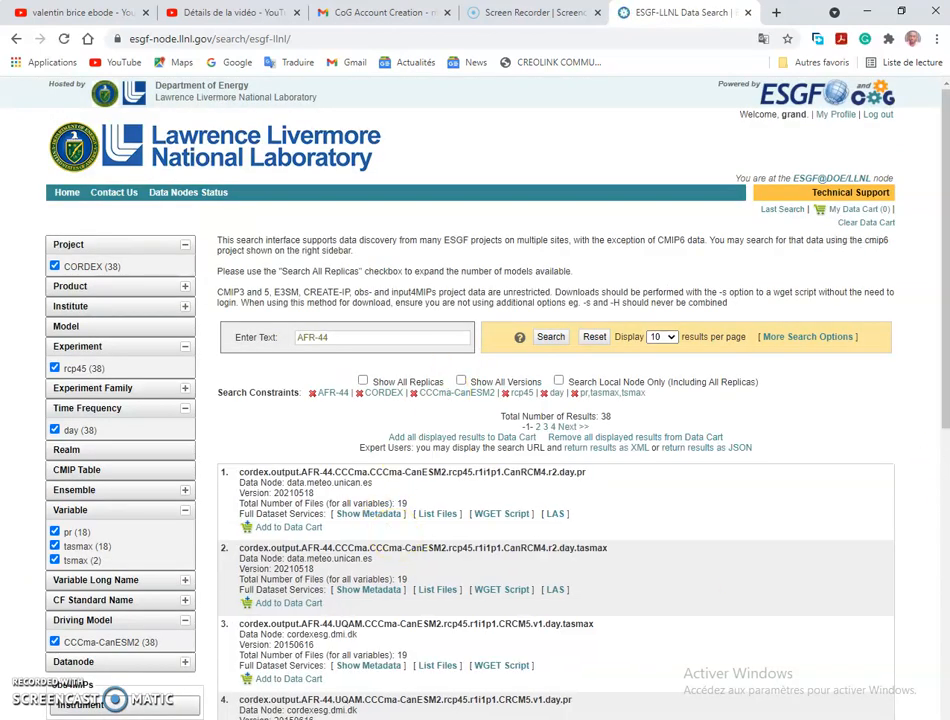
scroll(717, 410, down, 1)
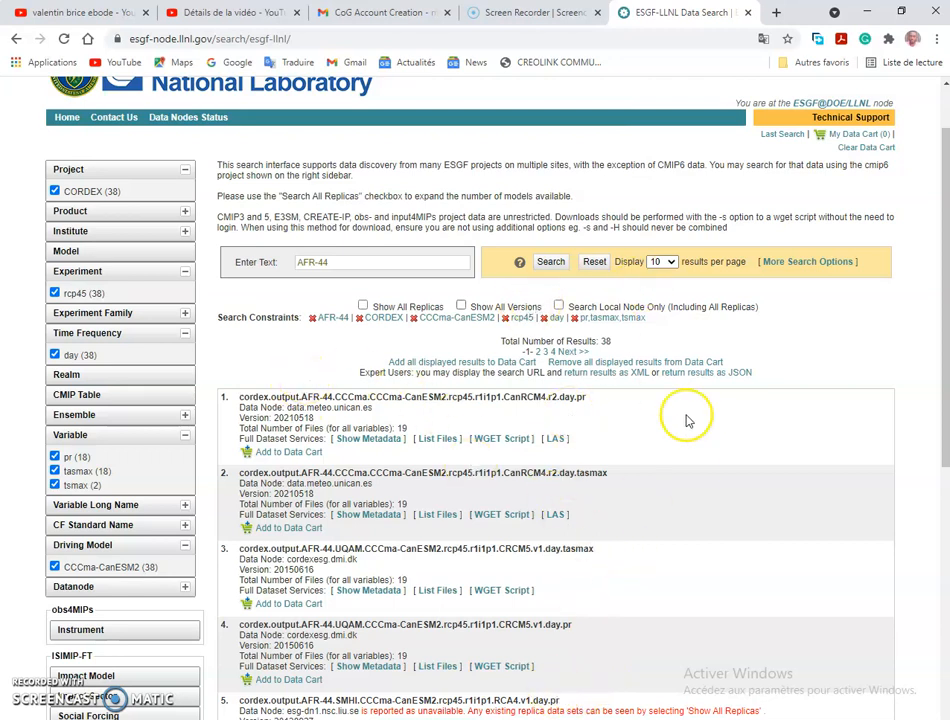
click(437, 440)
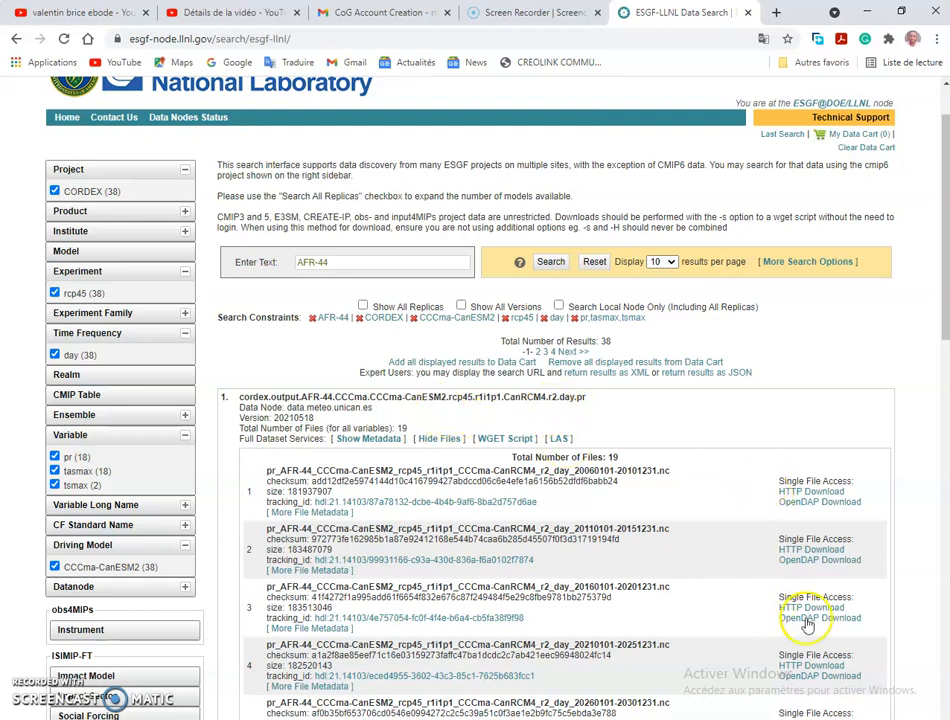
click(818, 493)
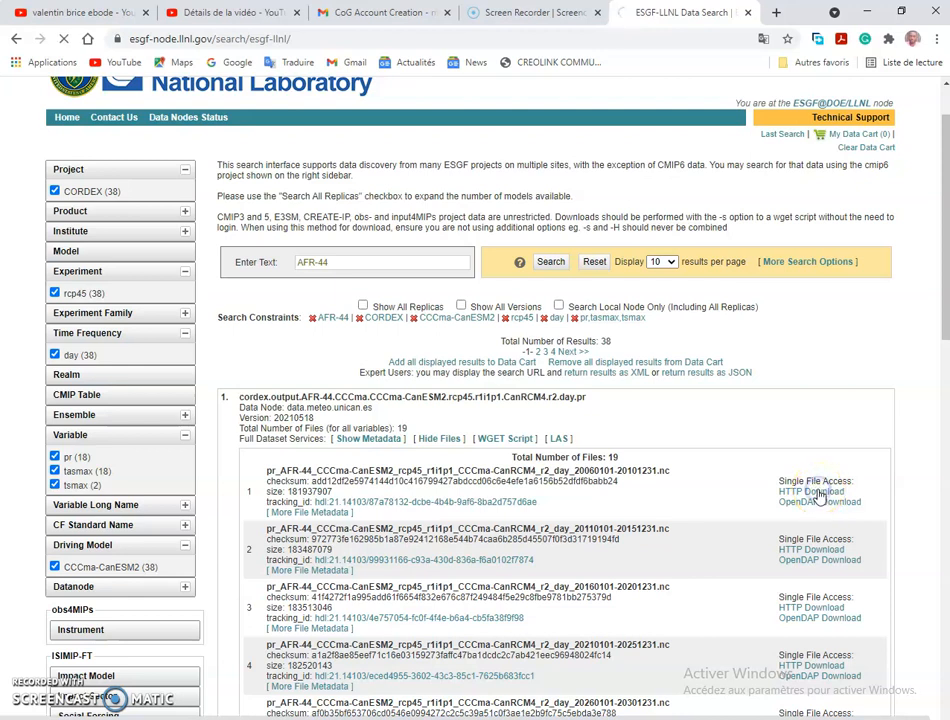